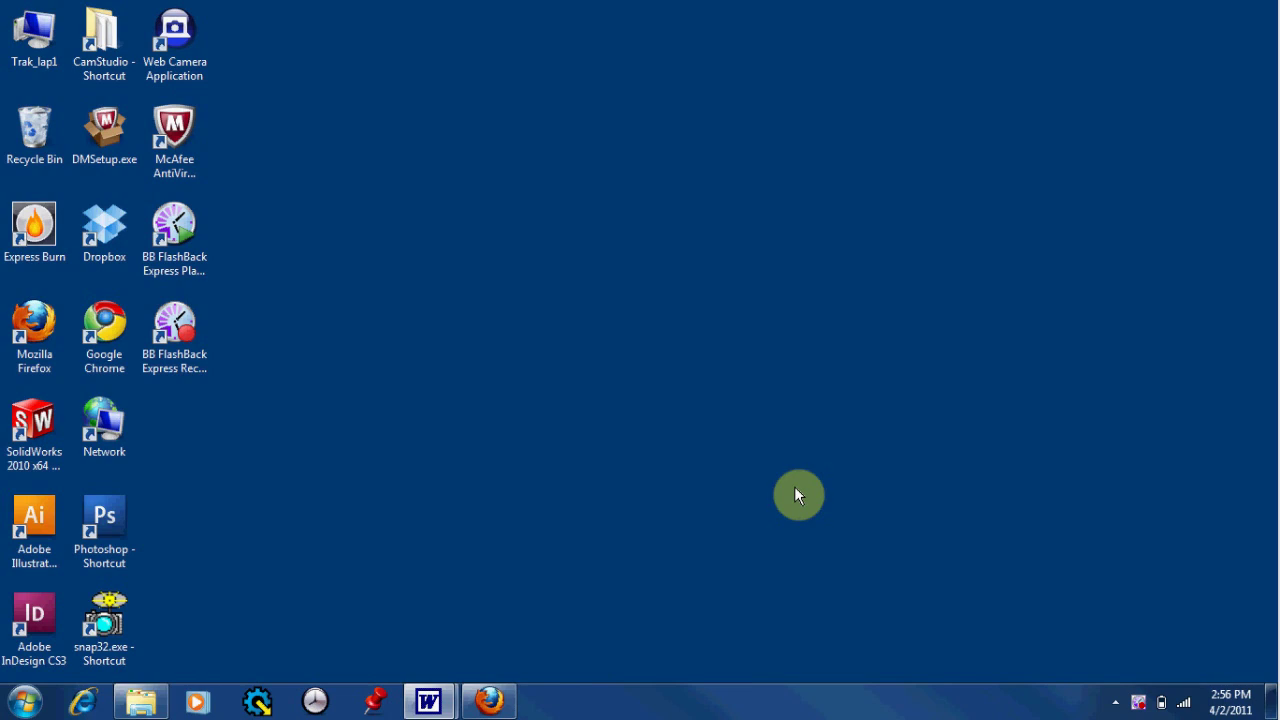
# Step: Connect the laptop to the unsecured thermostat-45-9D-0D wireless network from the Windows tray
pyautogui.click(1183, 703)
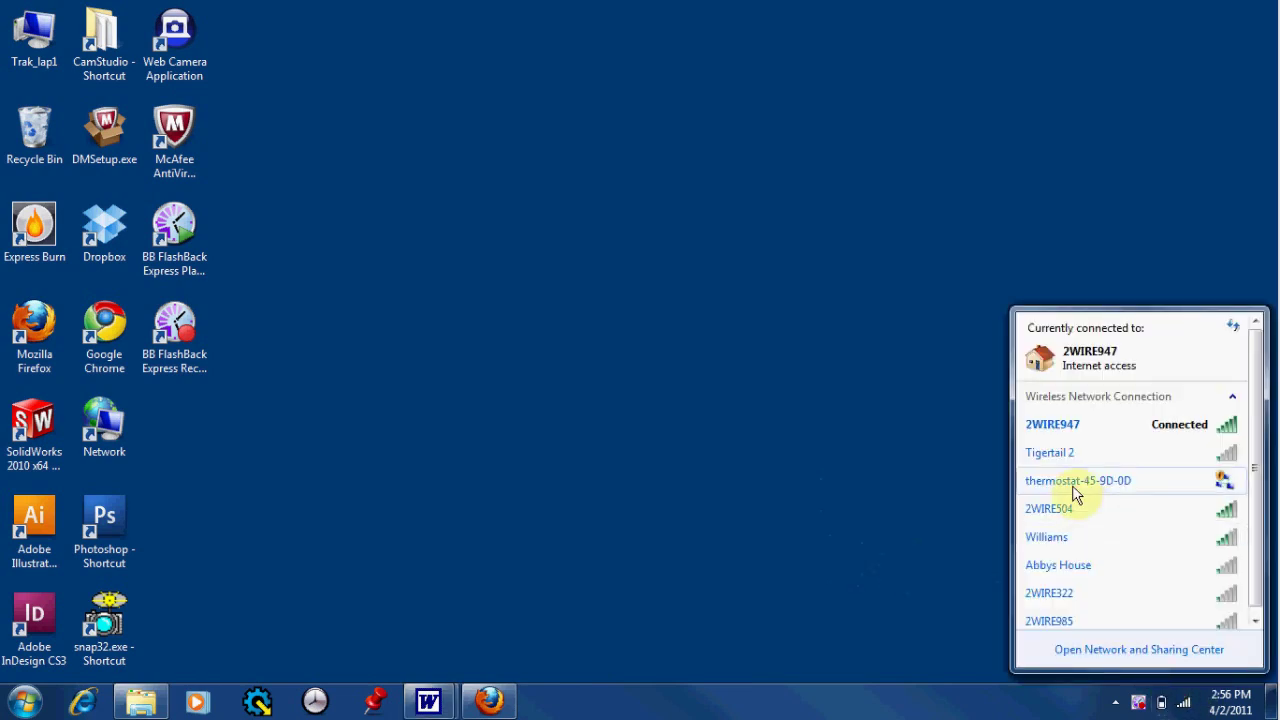
pyautogui.moveTo(1060, 488)
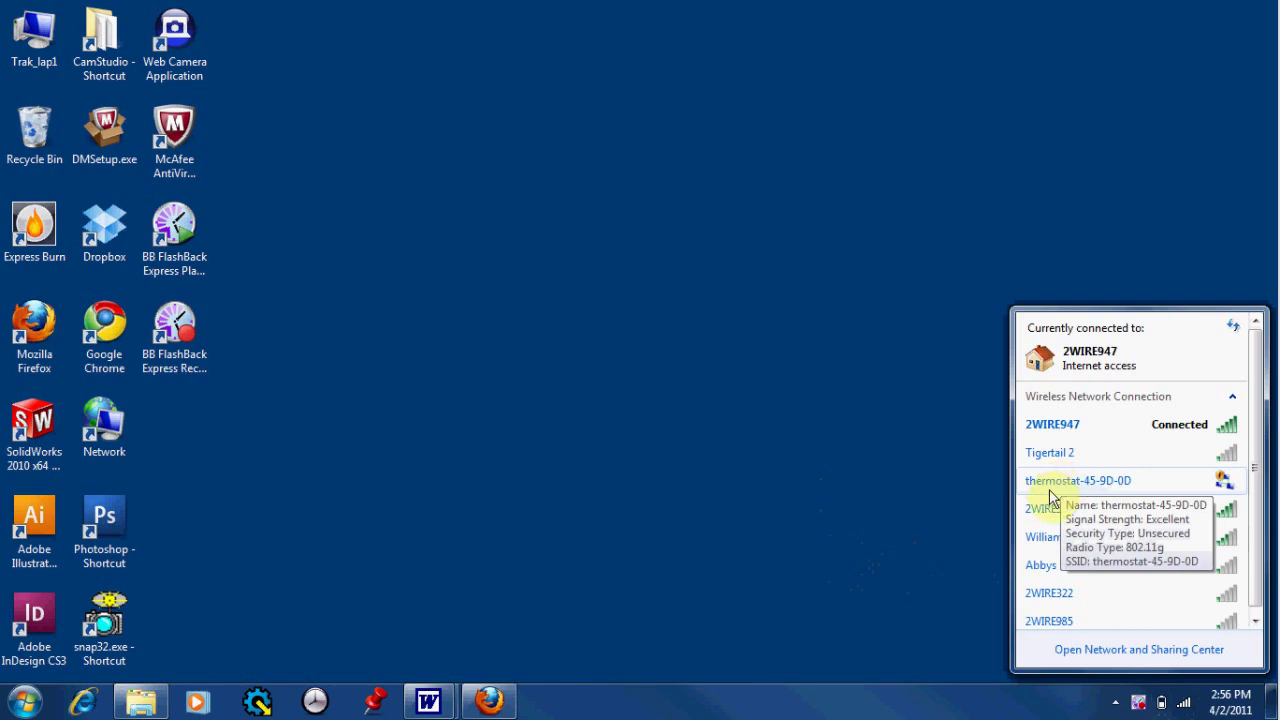
pyautogui.click(1050, 490)
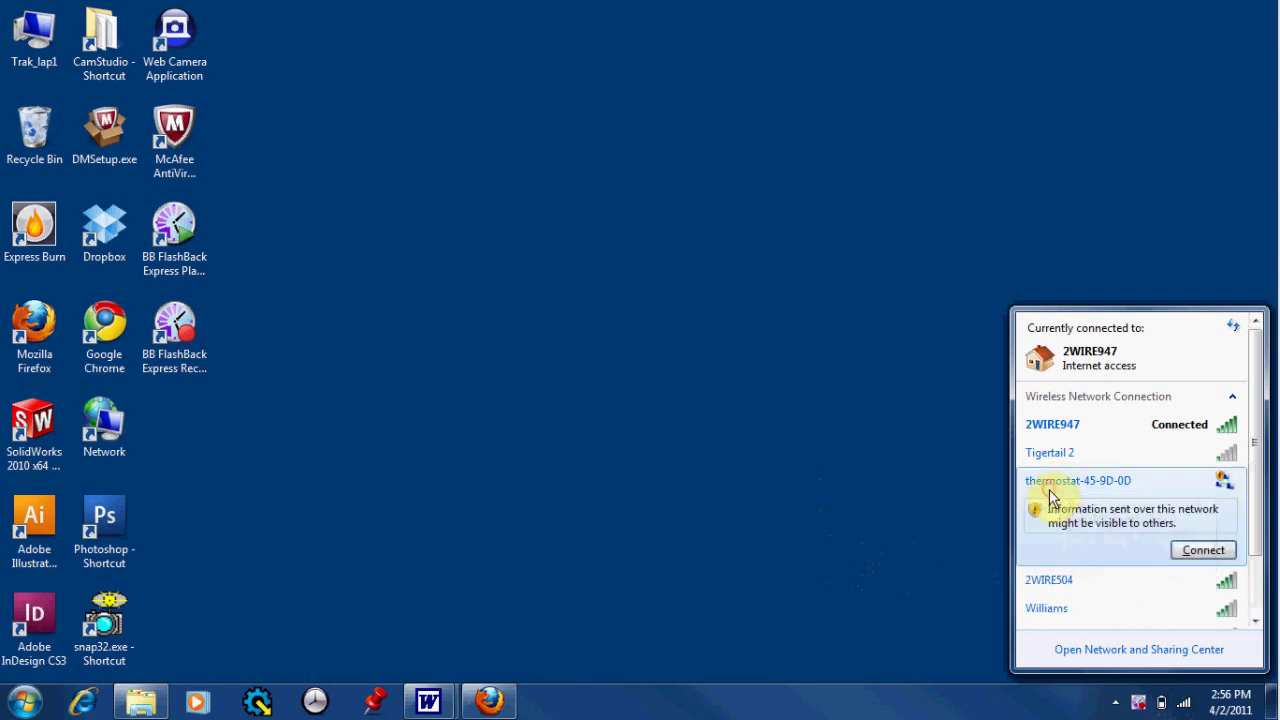
pyautogui.click(1204, 551)
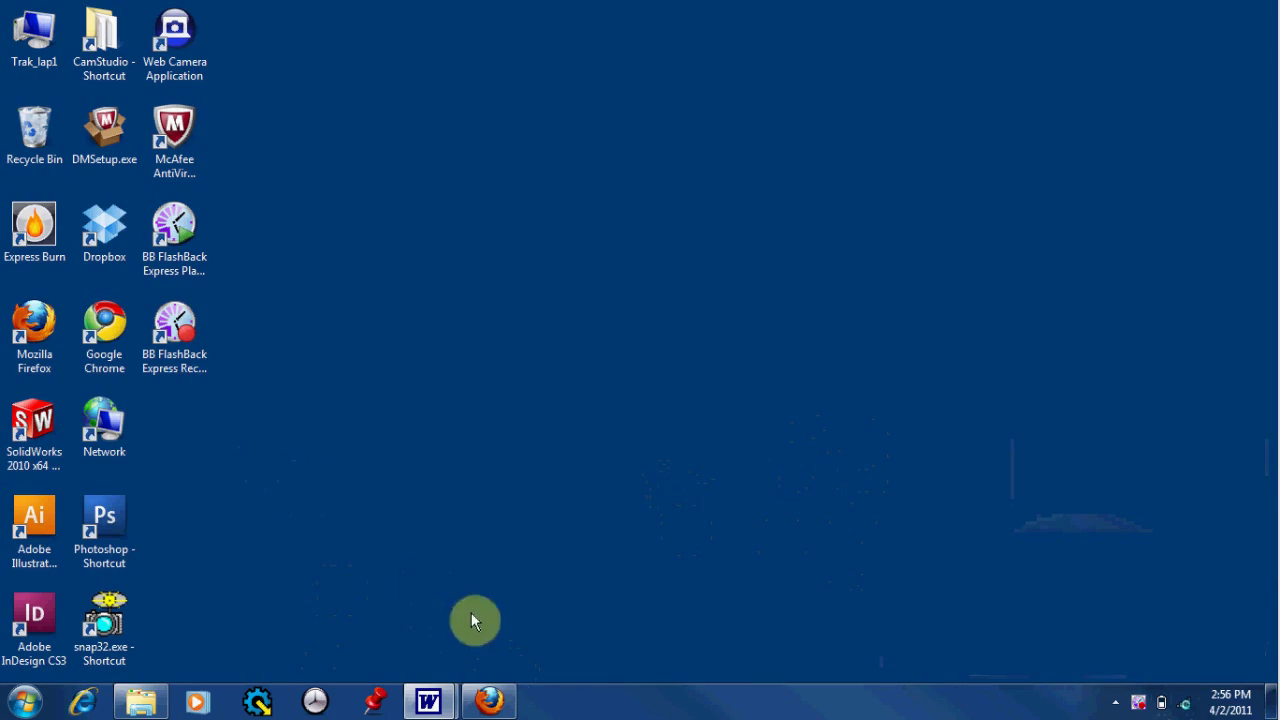
pyautogui.click(503, 700)
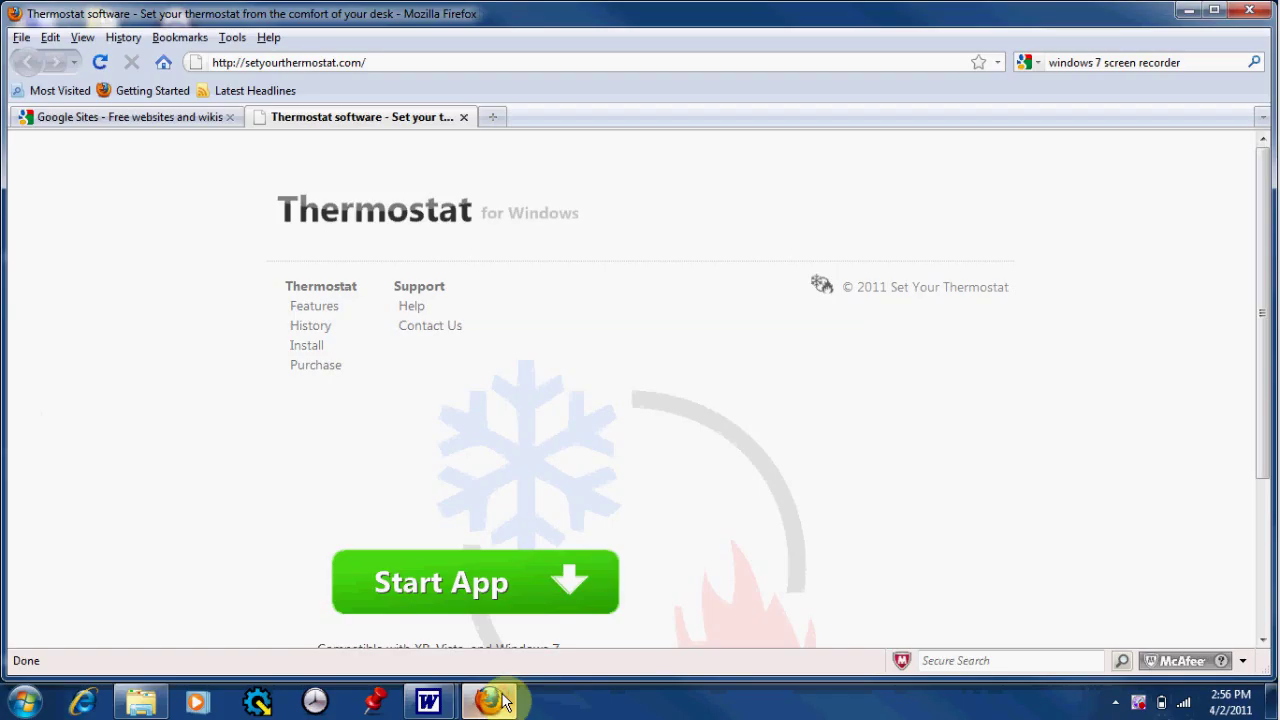
pyautogui.click(494, 118)
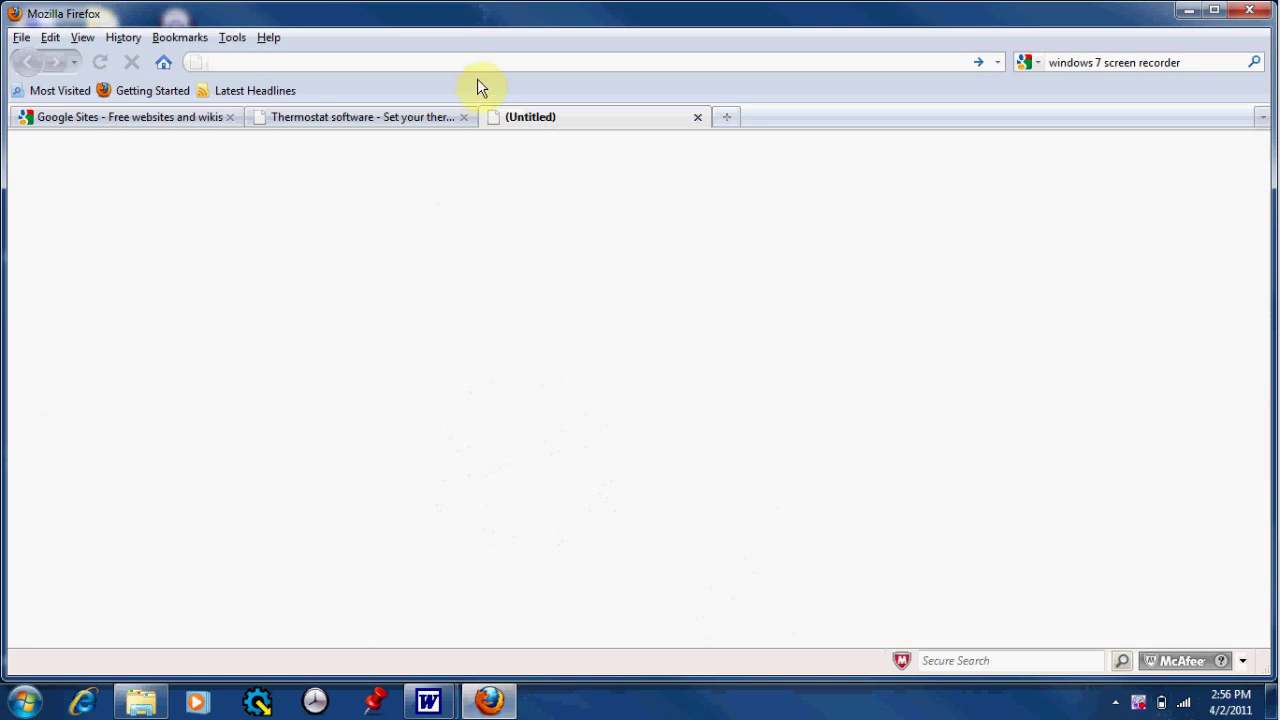
pyautogui.write('htt')
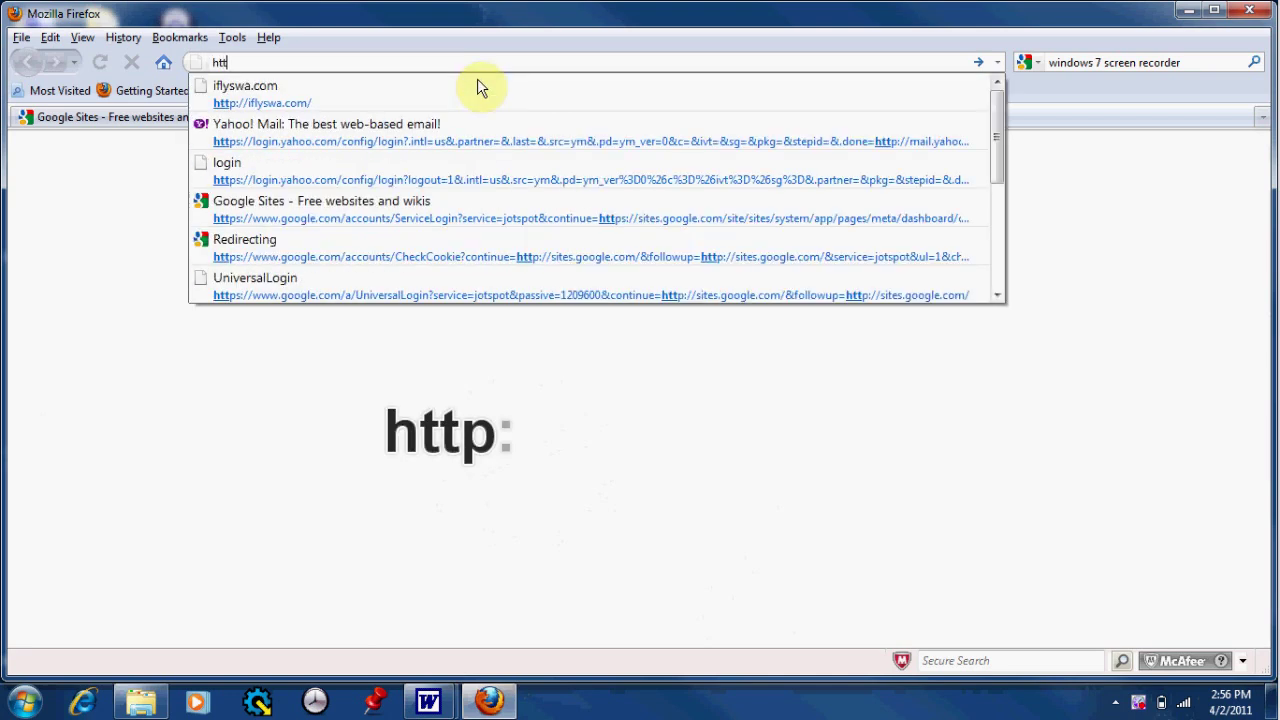
pyautogui.write('p')
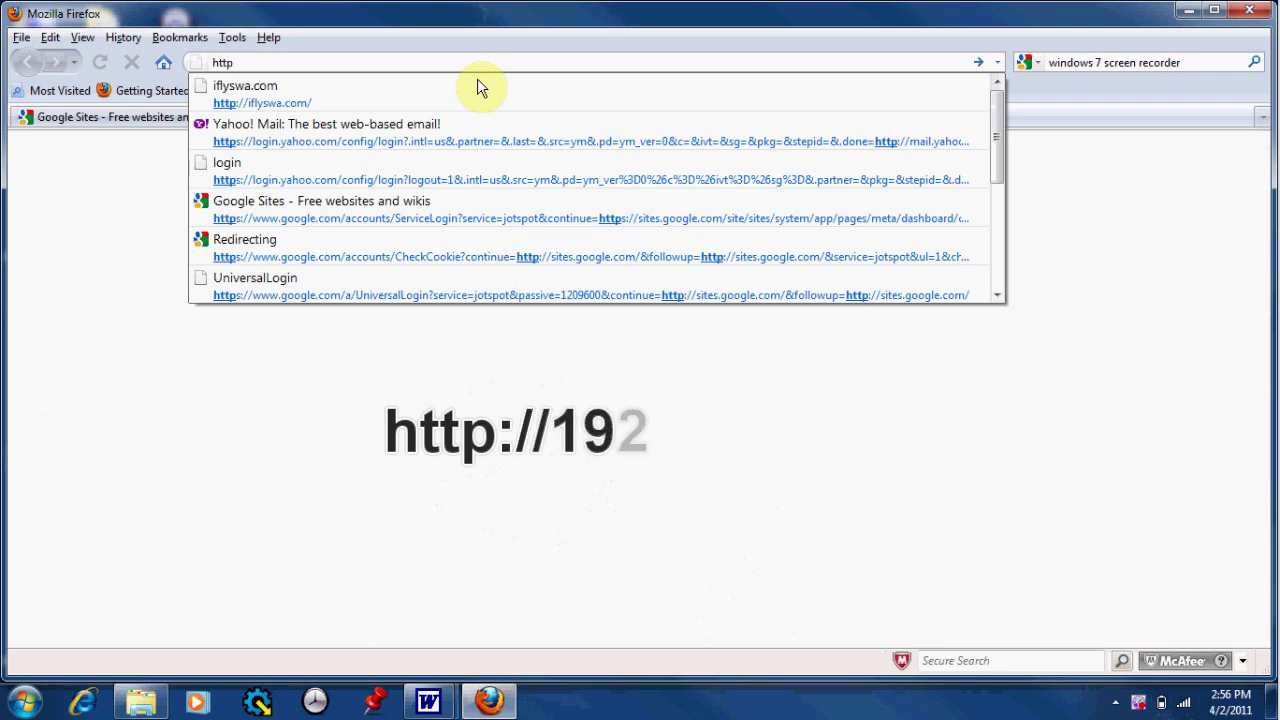
pyautogui.write('://192.168')
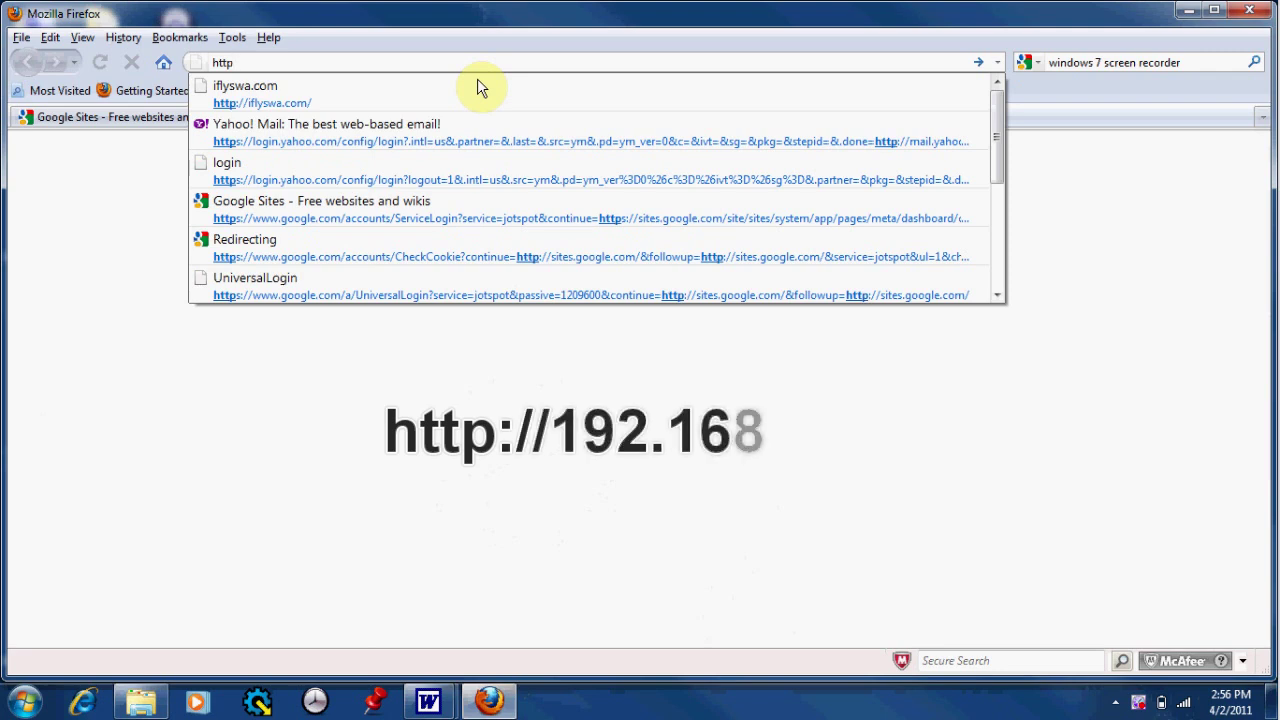
pyautogui.write('.10.1')
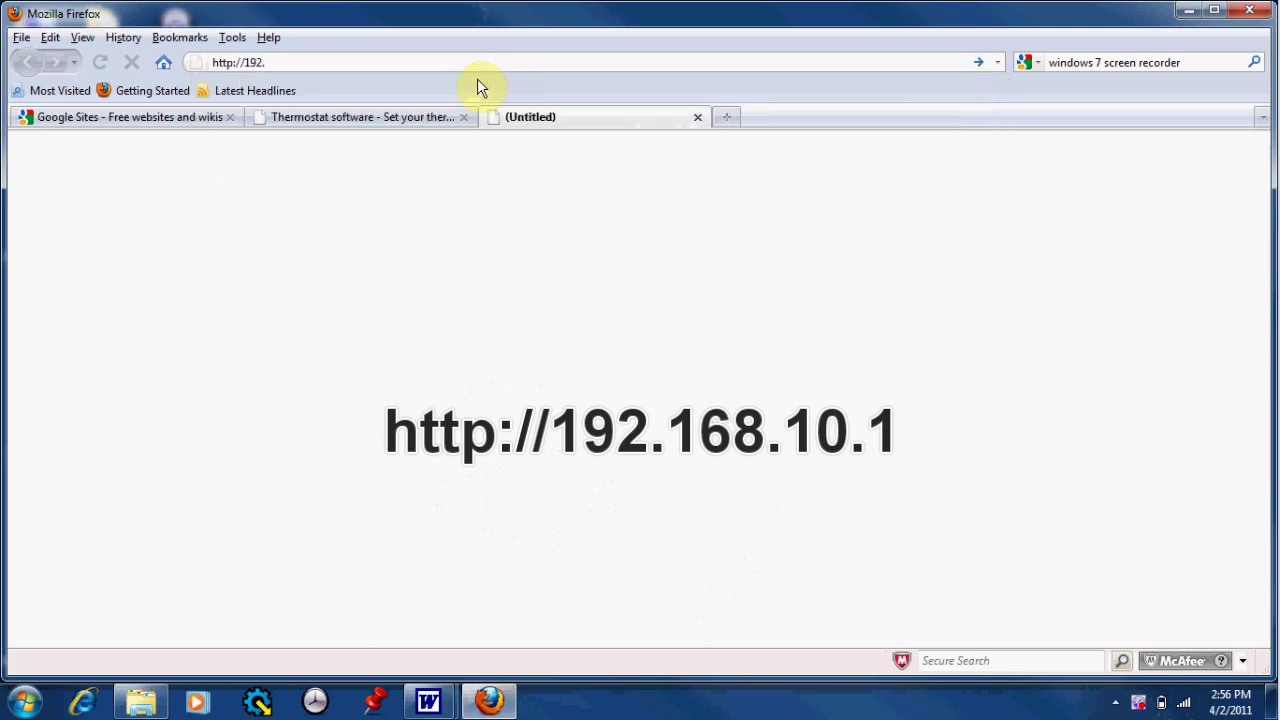
pyautogui.write('6')
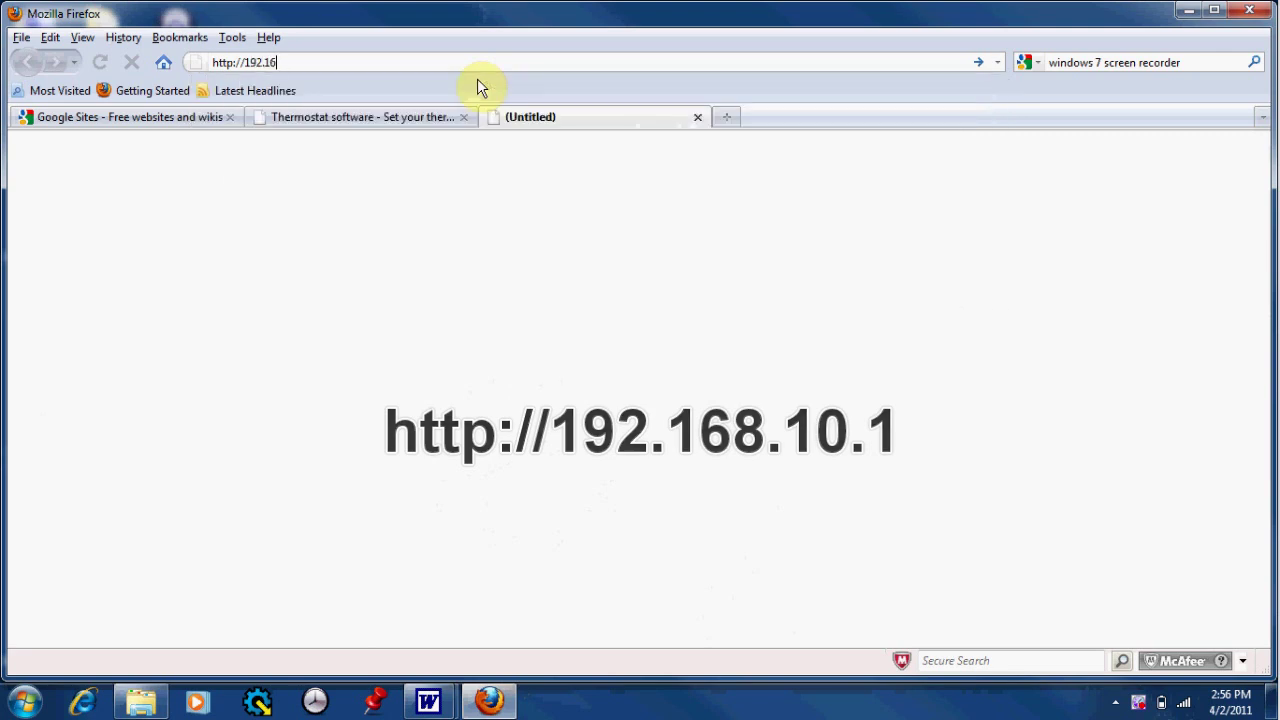
pyautogui.write('8')
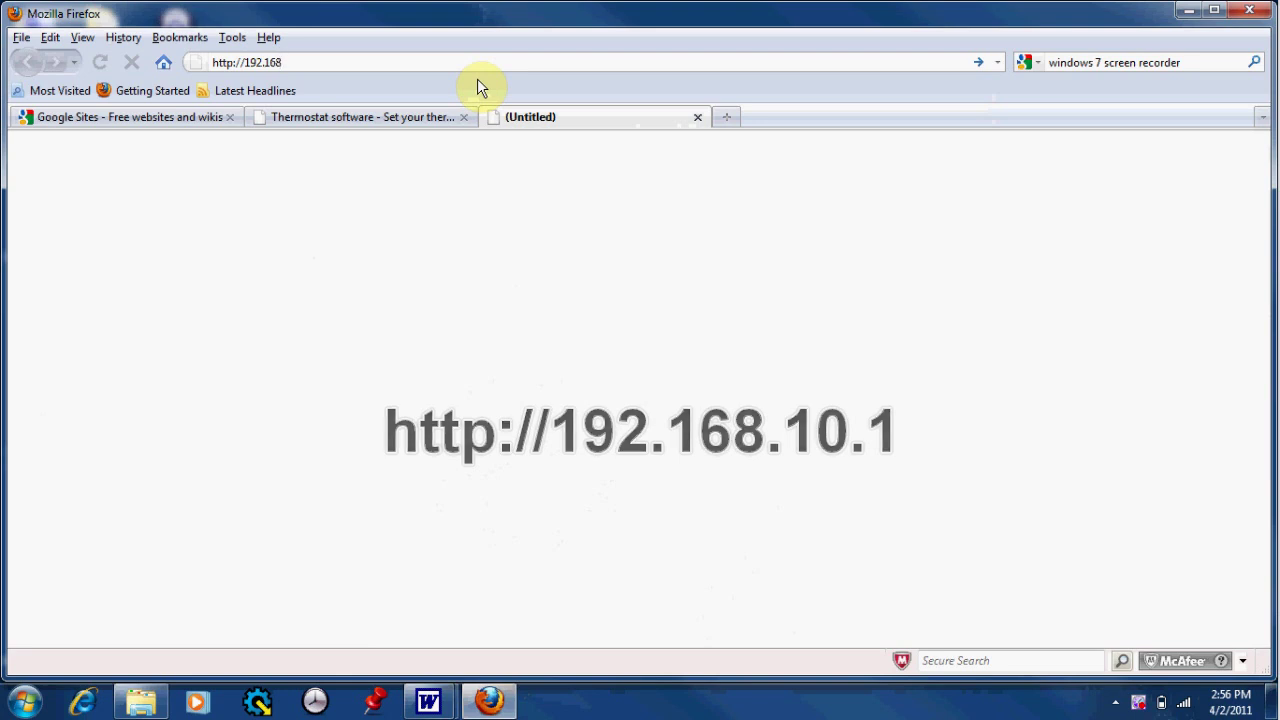
pyautogui.write('.10')
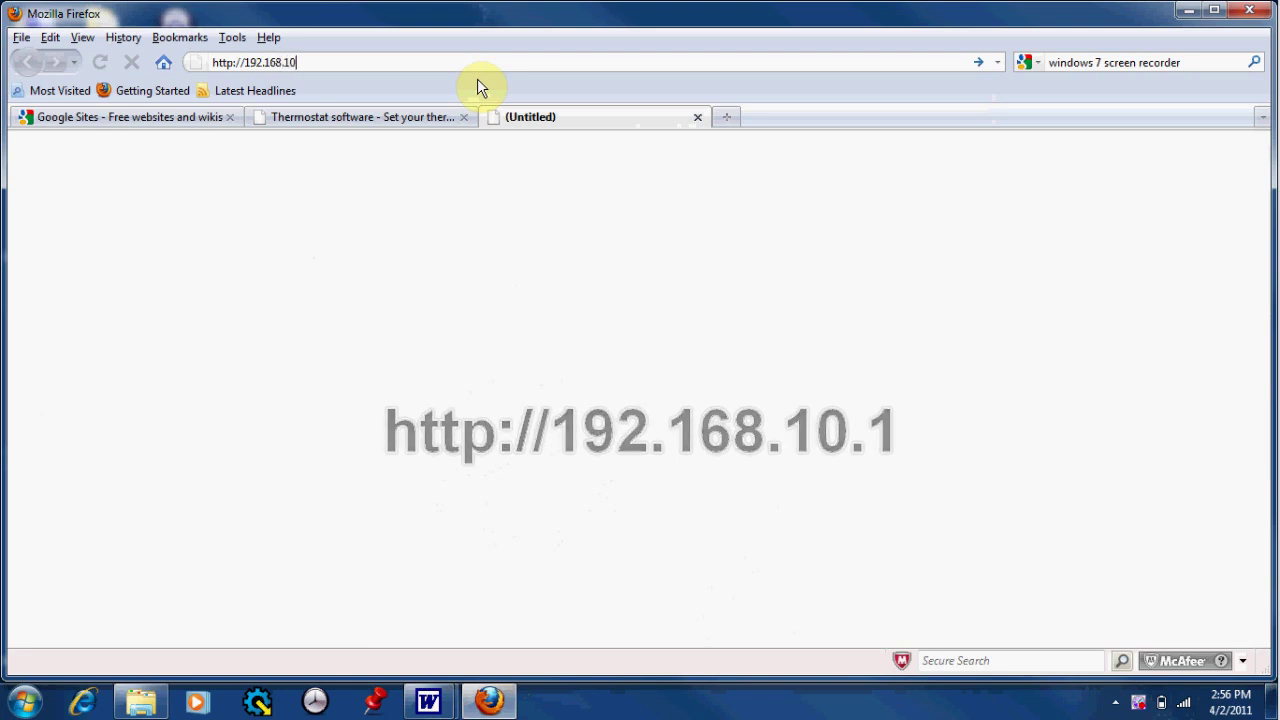
pyautogui.write('.1')
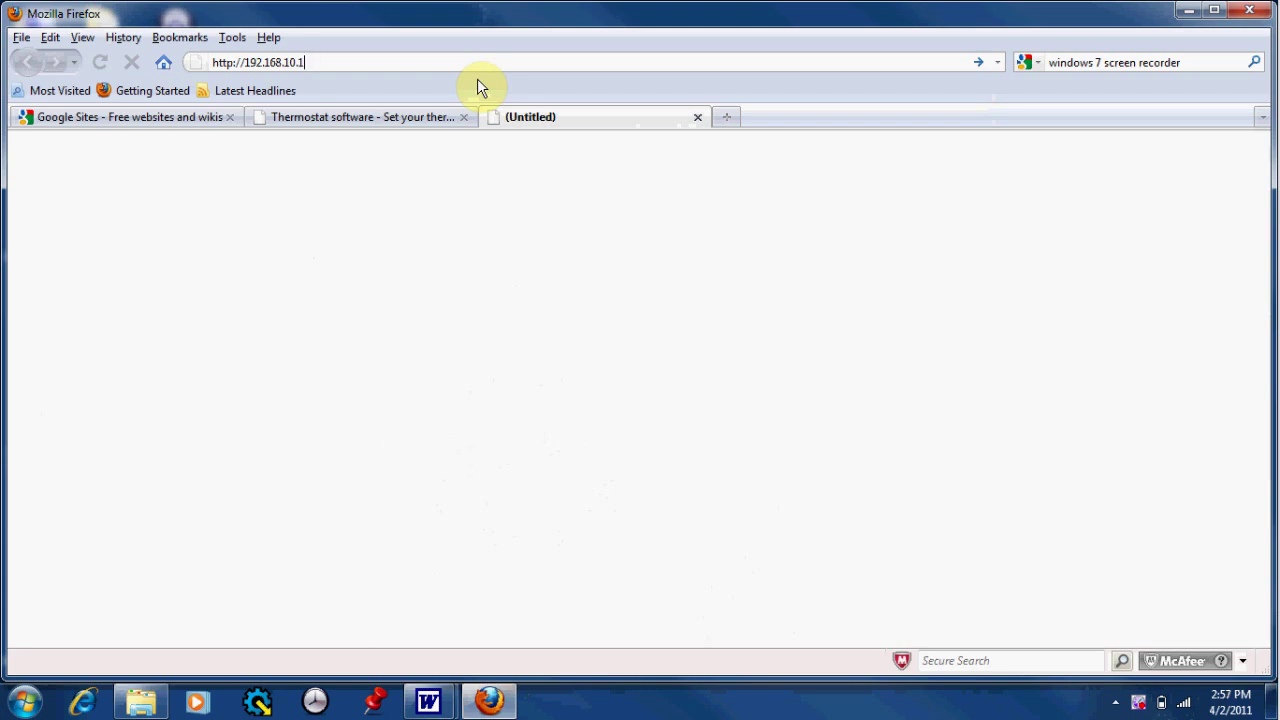
pyautogui.press('Return')
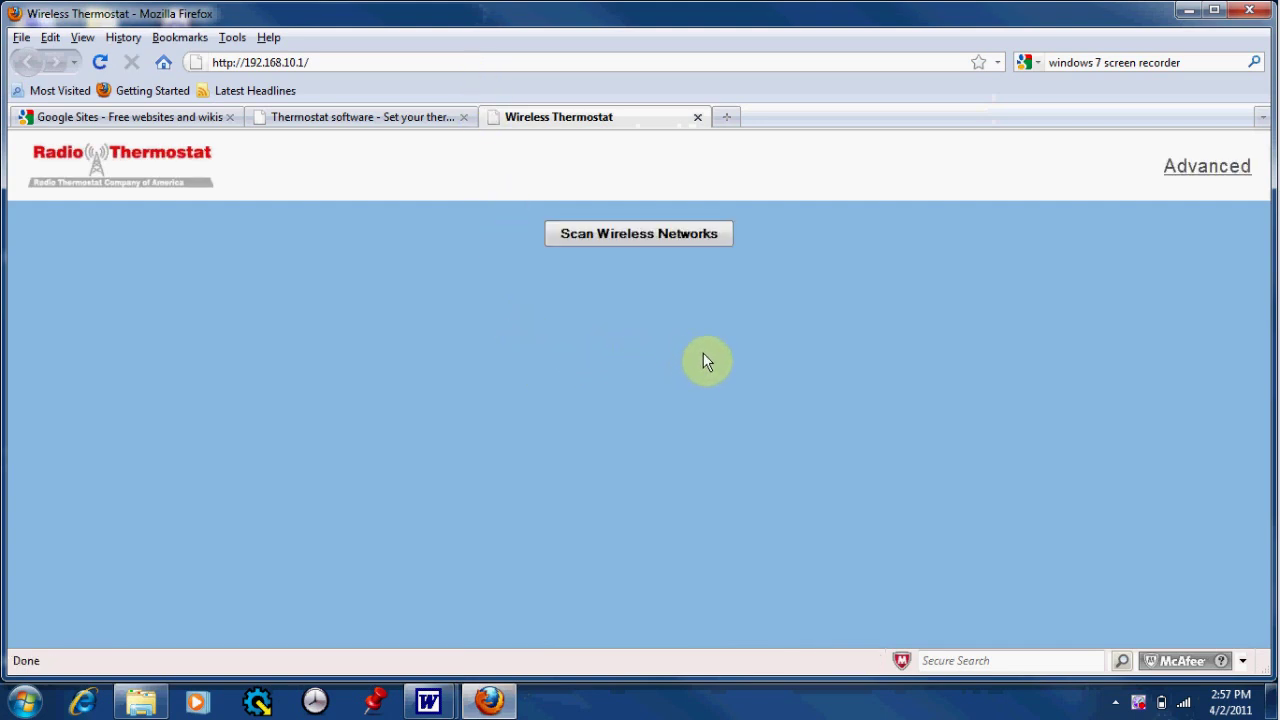
# Step: Scan for wireless networks and choose the home network 2WIRE947
pyautogui.click(630, 242)
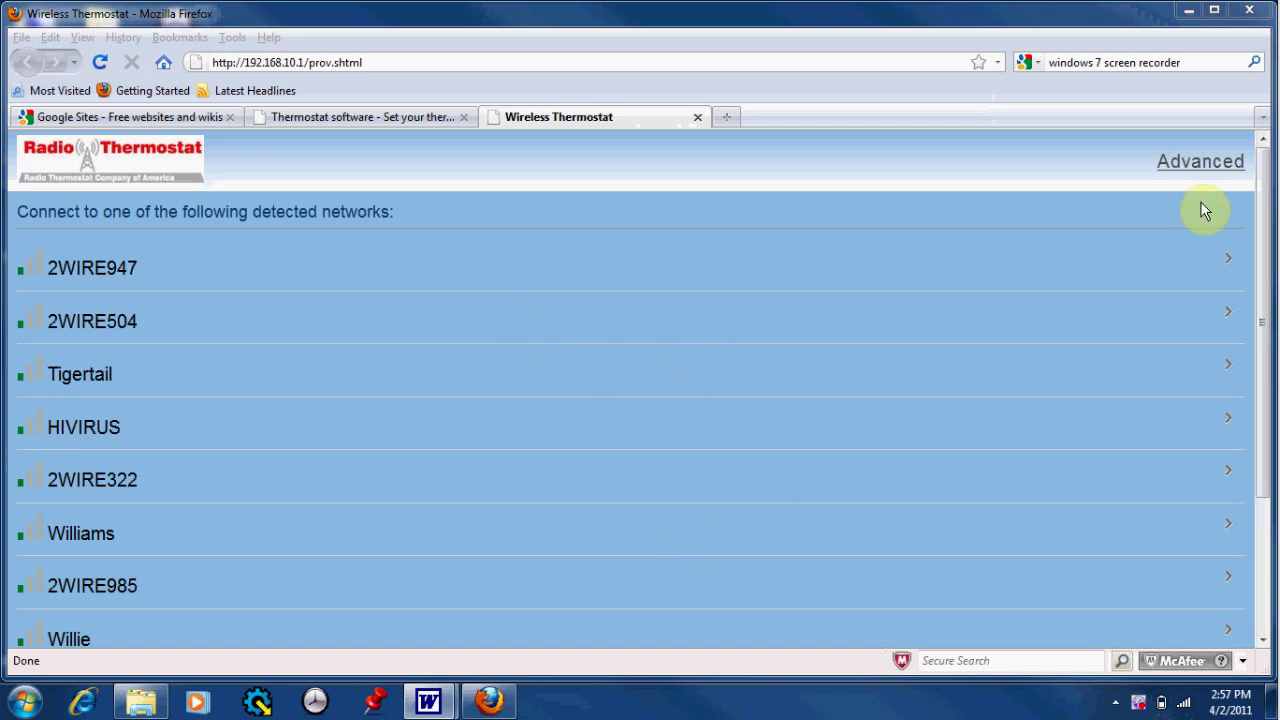
pyautogui.click(116, 276)
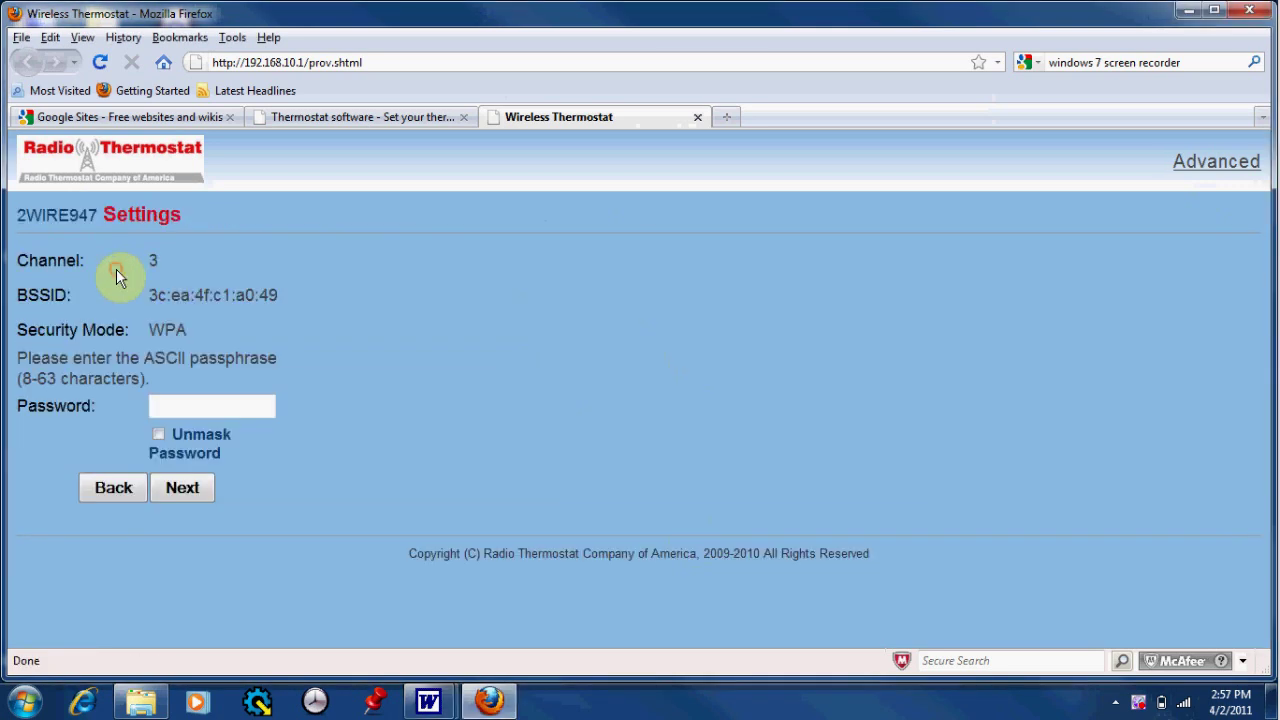
# Step: Enter the 2WIRE947 Wi-Fi password and submit it to continue setup
pyautogui.click(229, 405)
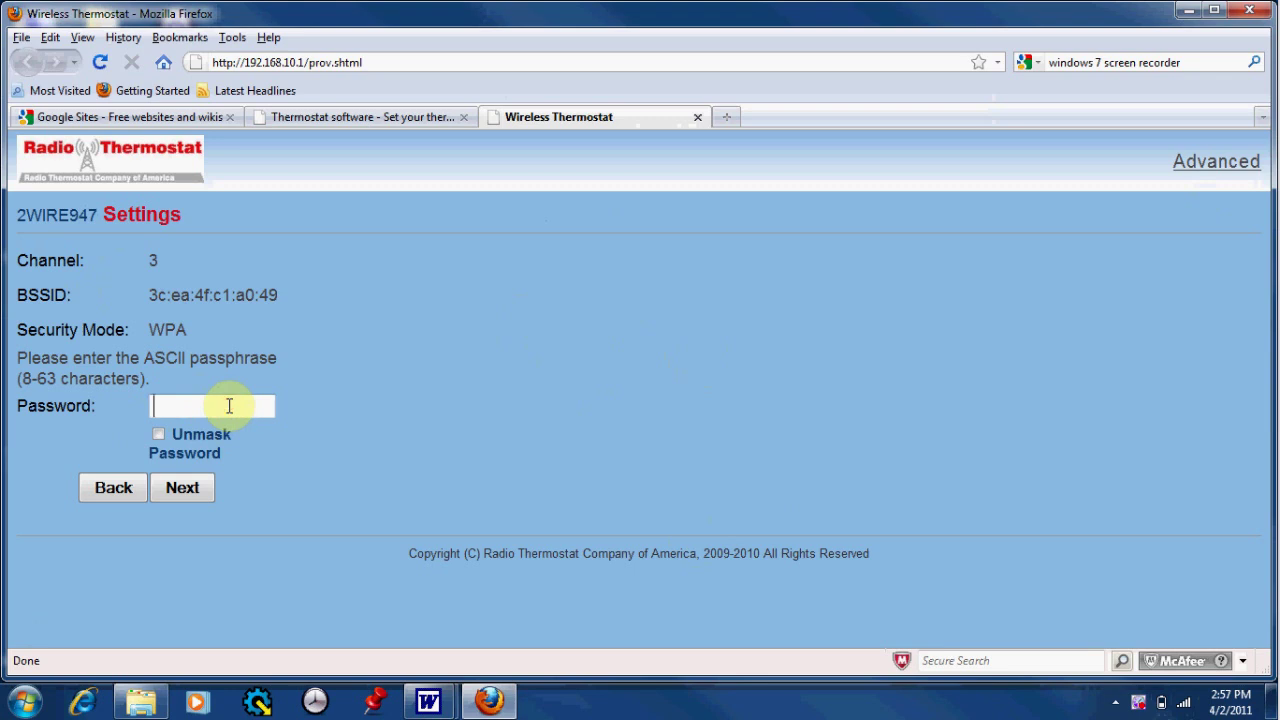
pyautogui.write('••••••••••')
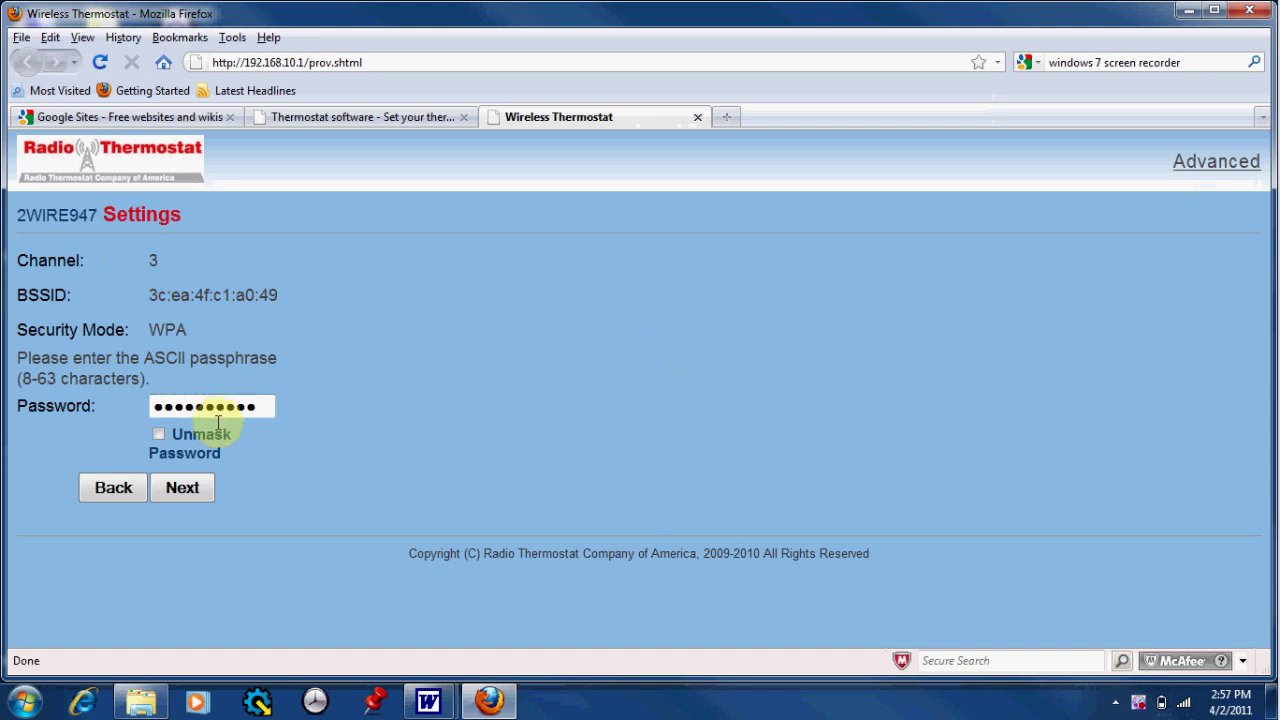
pyautogui.click(182, 489)
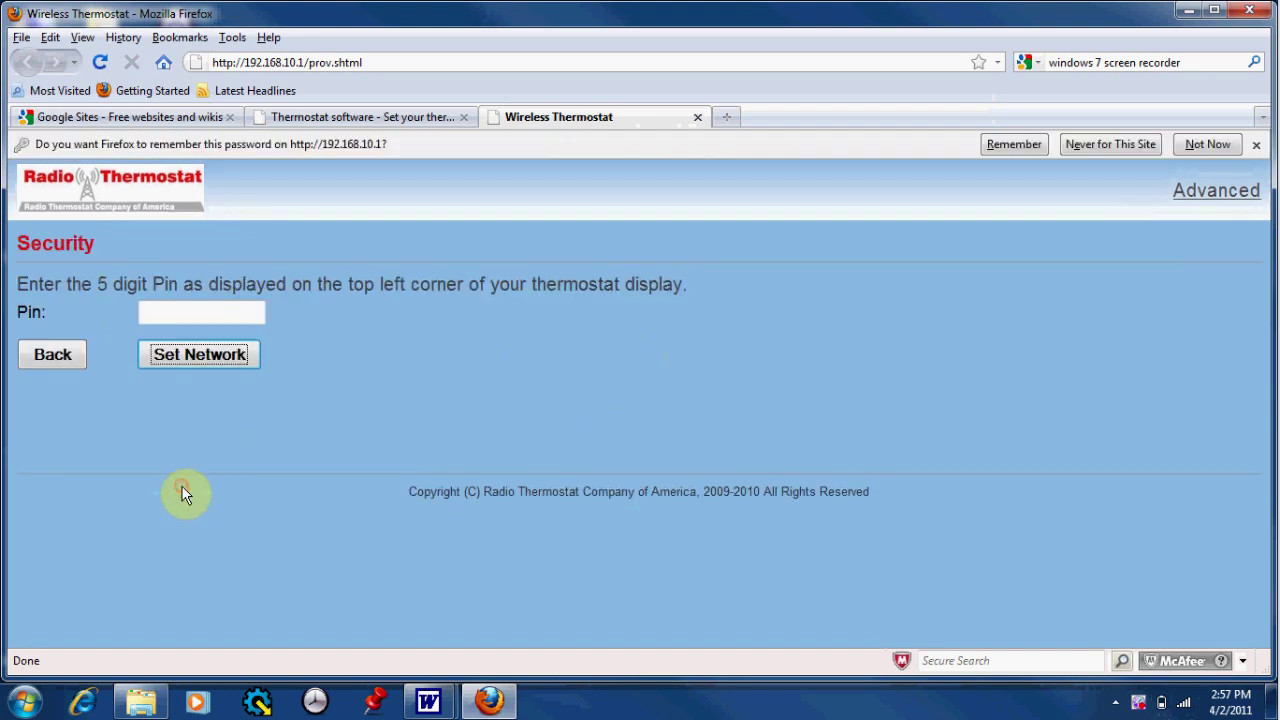
# Step: Enter the thermostat's 5-digit PIN from its display and send the network settings
pyautogui.click(190, 311)
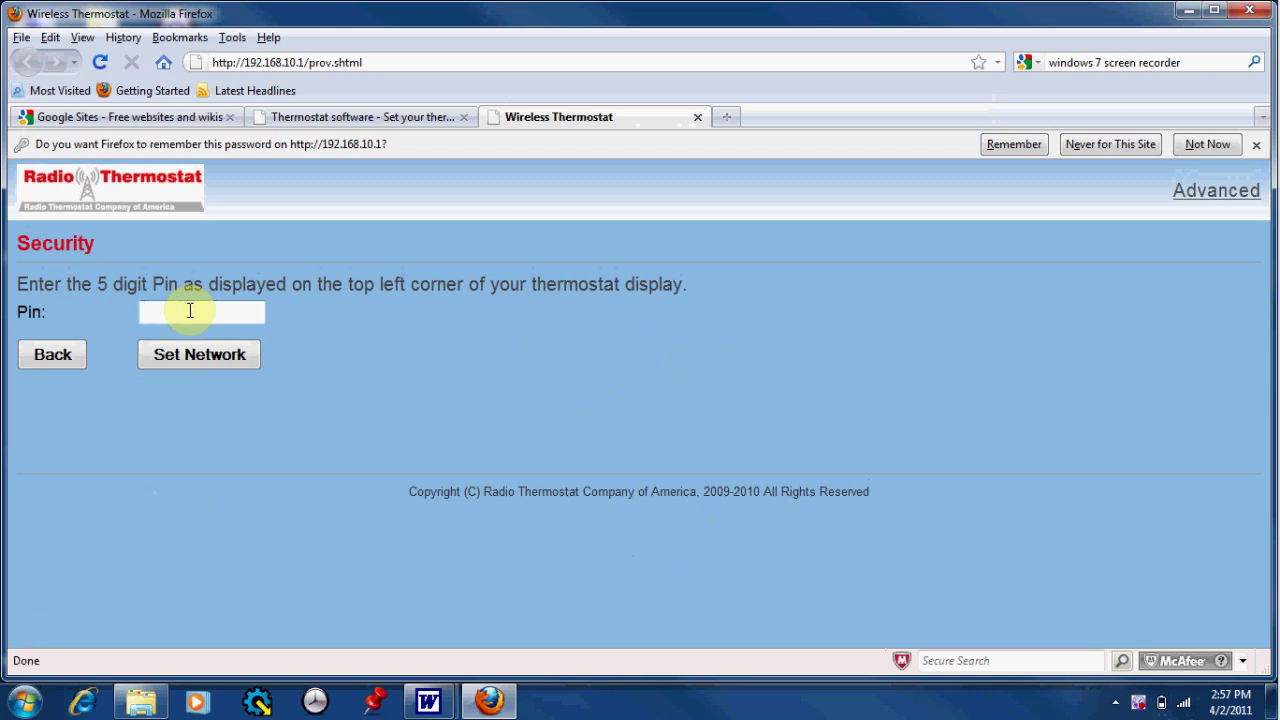
pyautogui.write('99291')
pyautogui.click(213, 364)
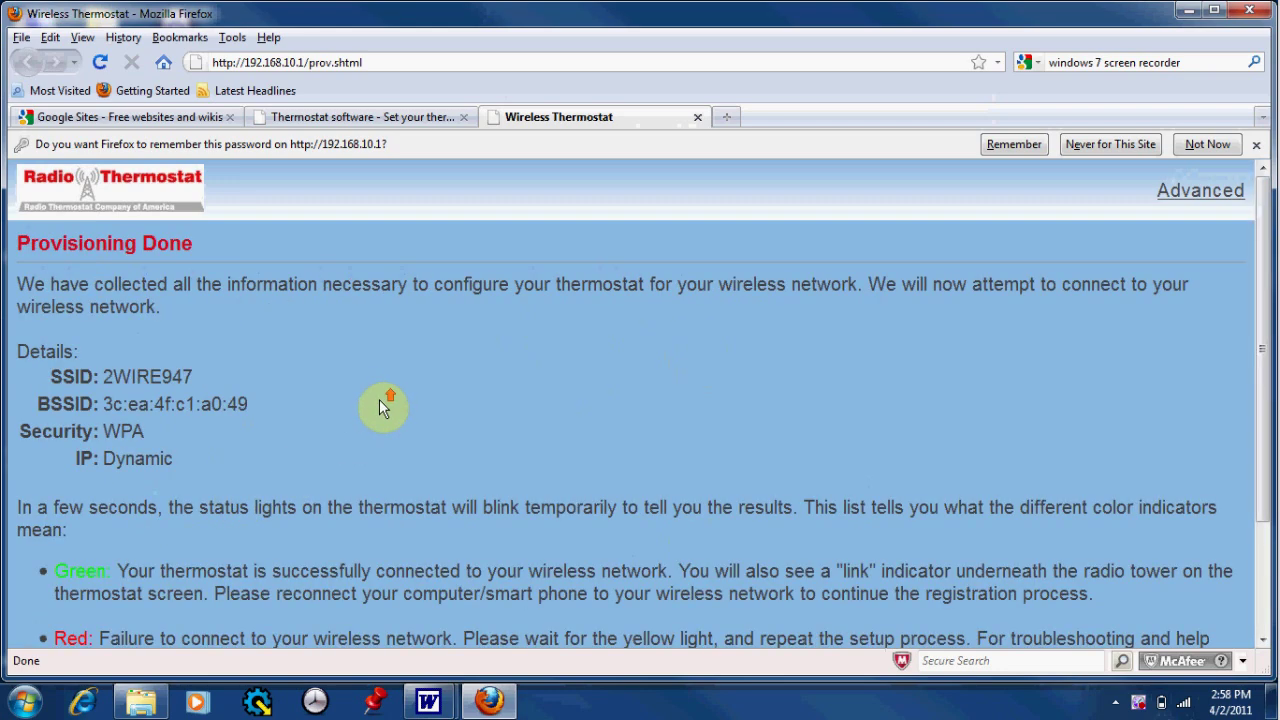
# Step: Scroll through the Provisioning Done page to read the green, red and yellow status-light meanings
pyautogui.scroll(-3, 379, 401)
pyautogui.scroll(3, 379, 401)
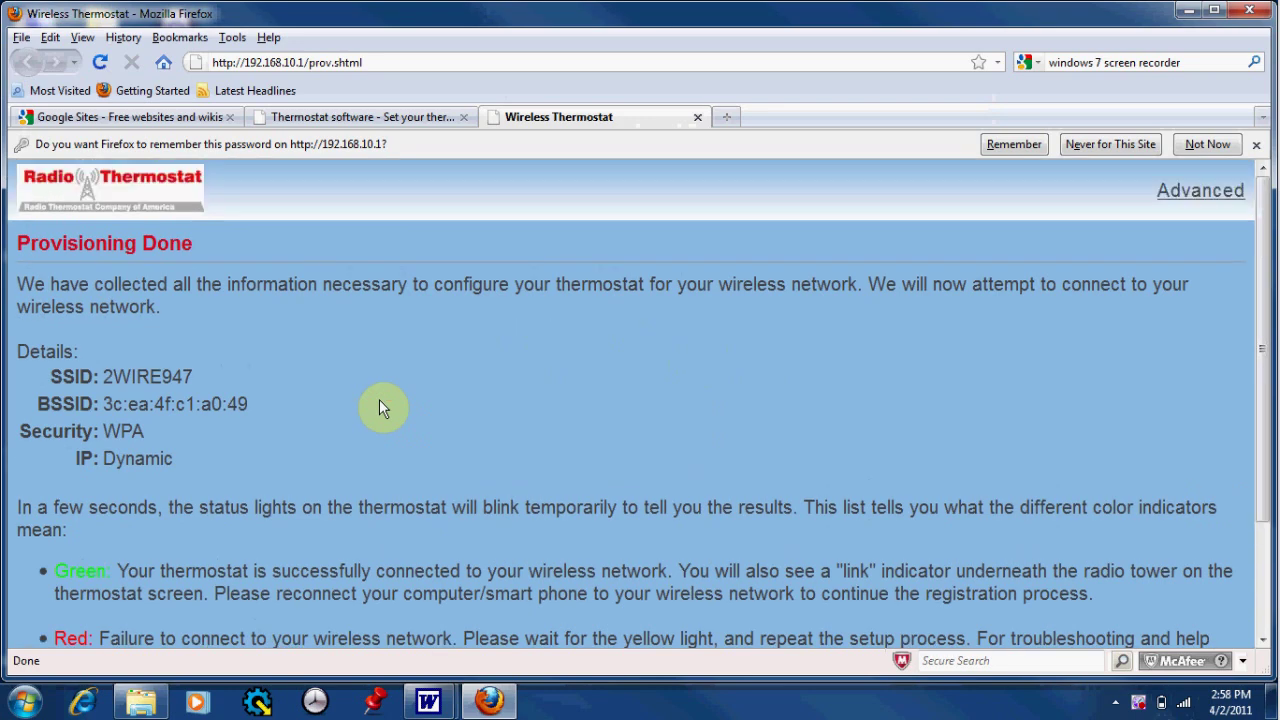
pyautogui.scroll(-3, 375, 400)
pyautogui.scroll(3, 210, 255)
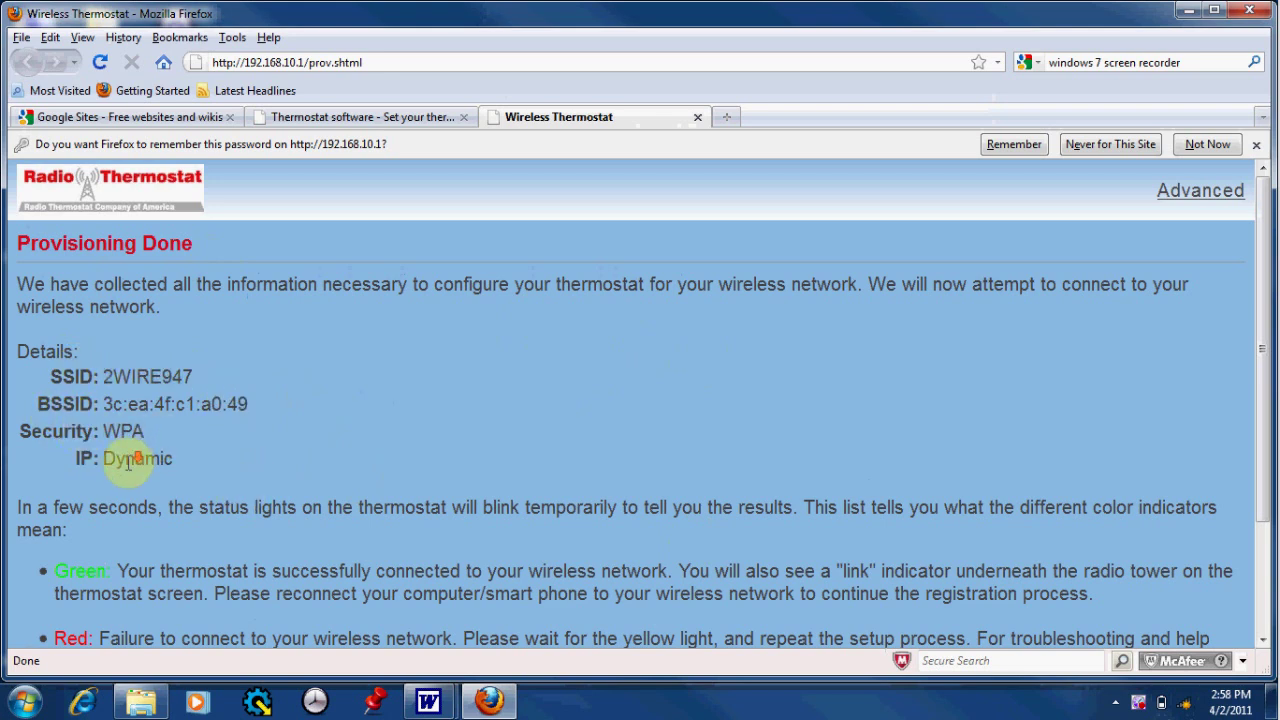
pyautogui.scroll(-2, 120, 420)
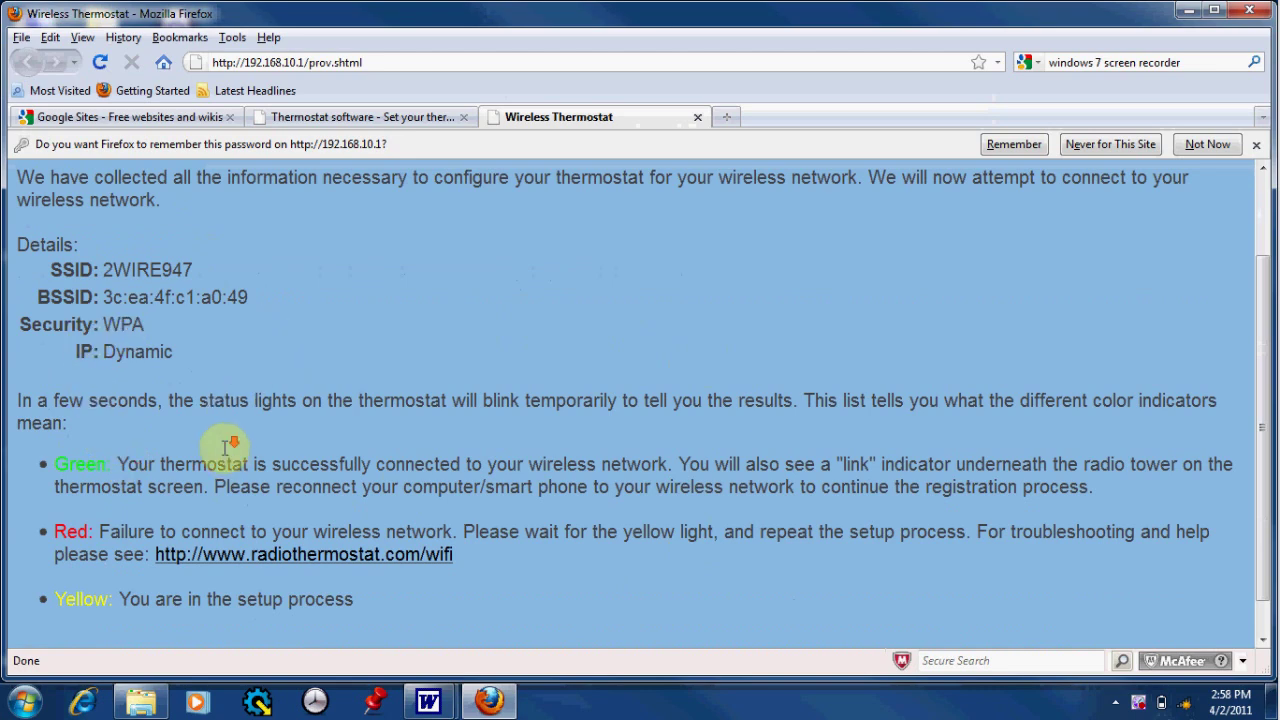
pyautogui.scroll(-1, 223, 447)
pyautogui.scroll(2, 228, 445)
pyautogui.scroll(-2, 228, 445)
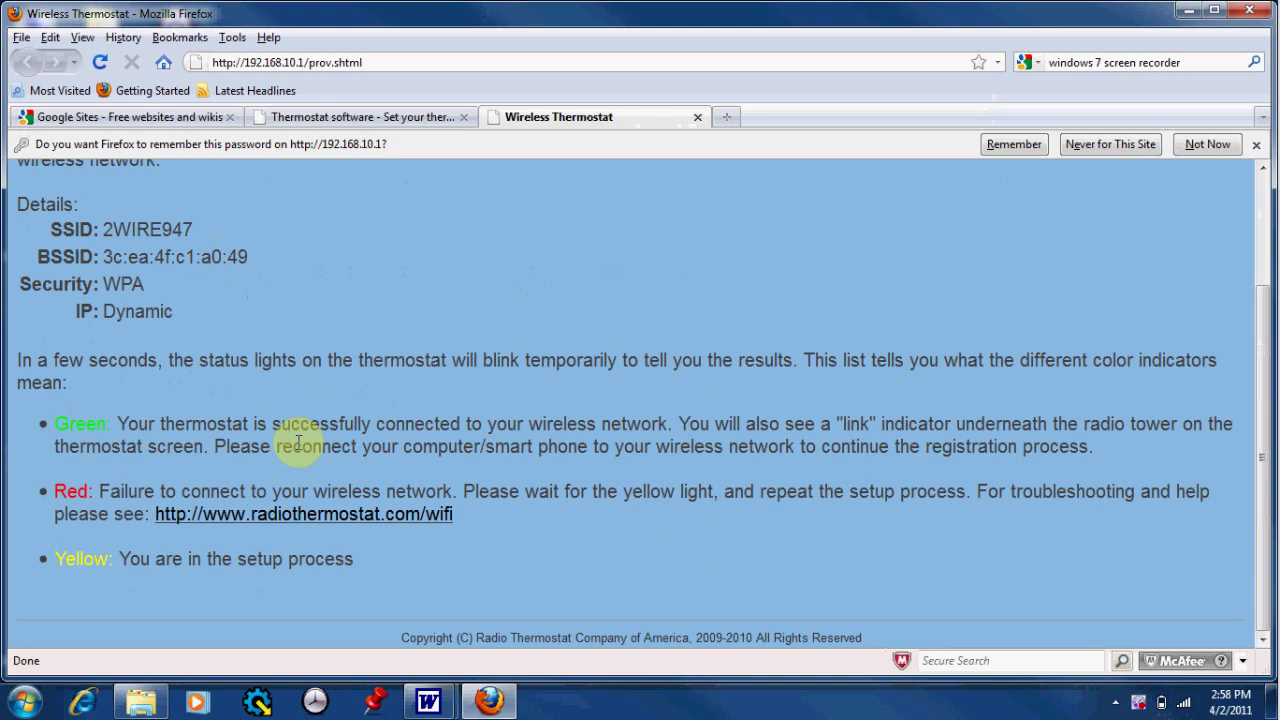
pyautogui.scroll(3, 400, 430)
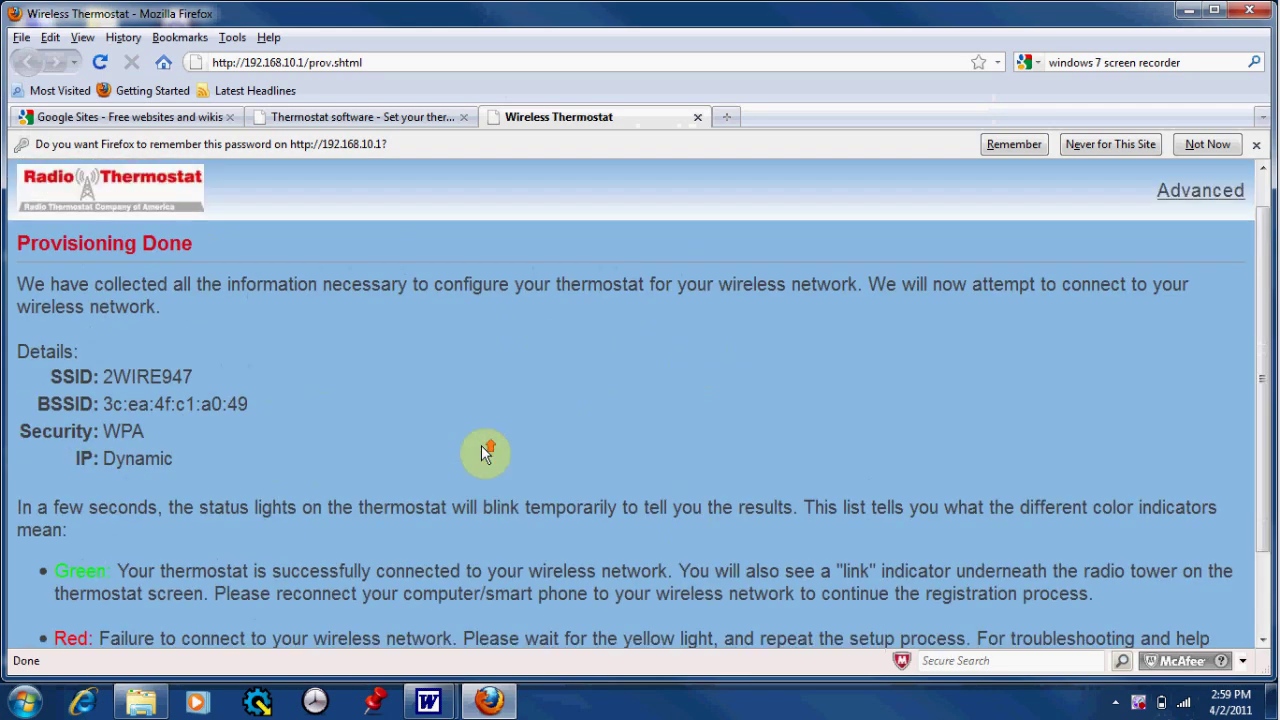
pyautogui.scroll(-3, 461, 479)
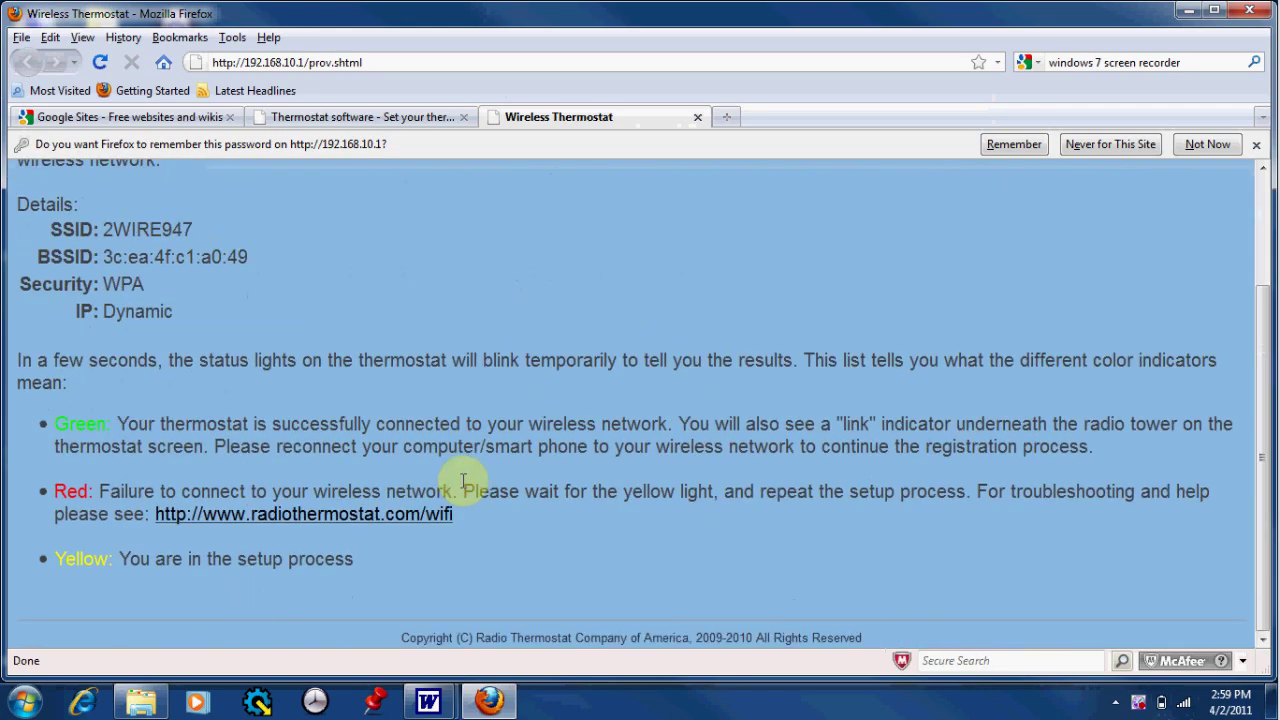
pyautogui.scroll(3, 461, 479)
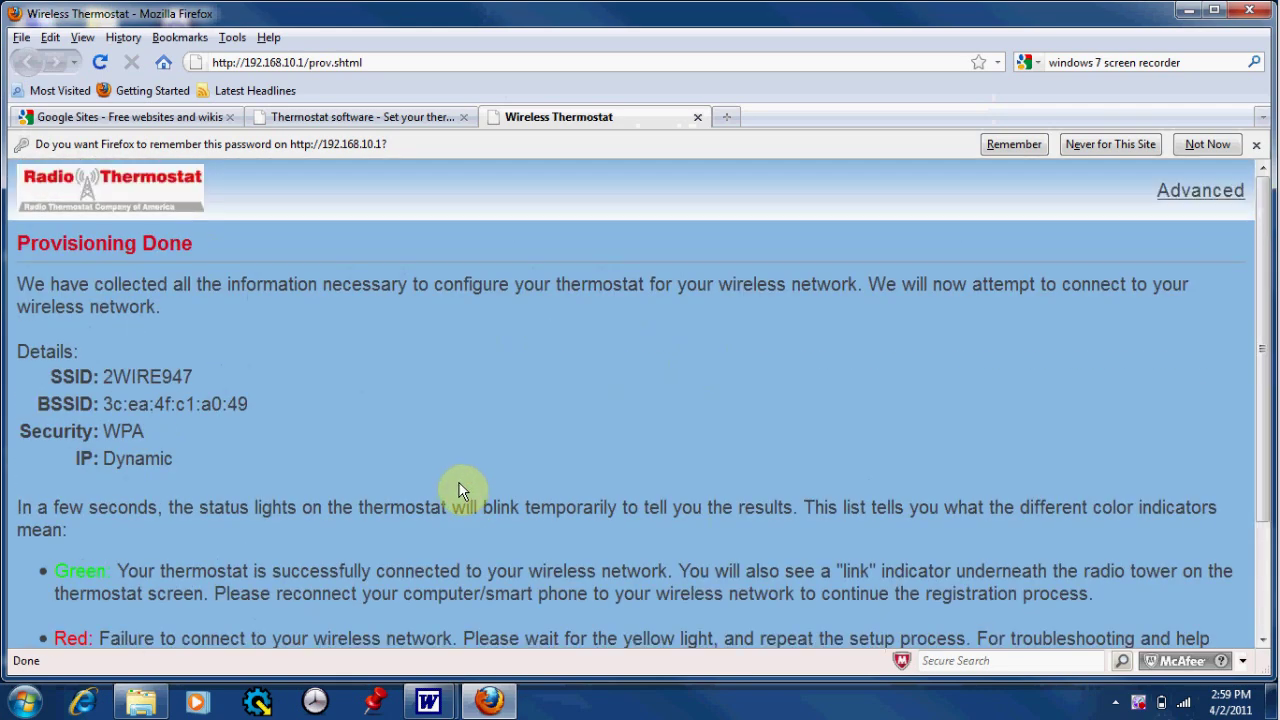